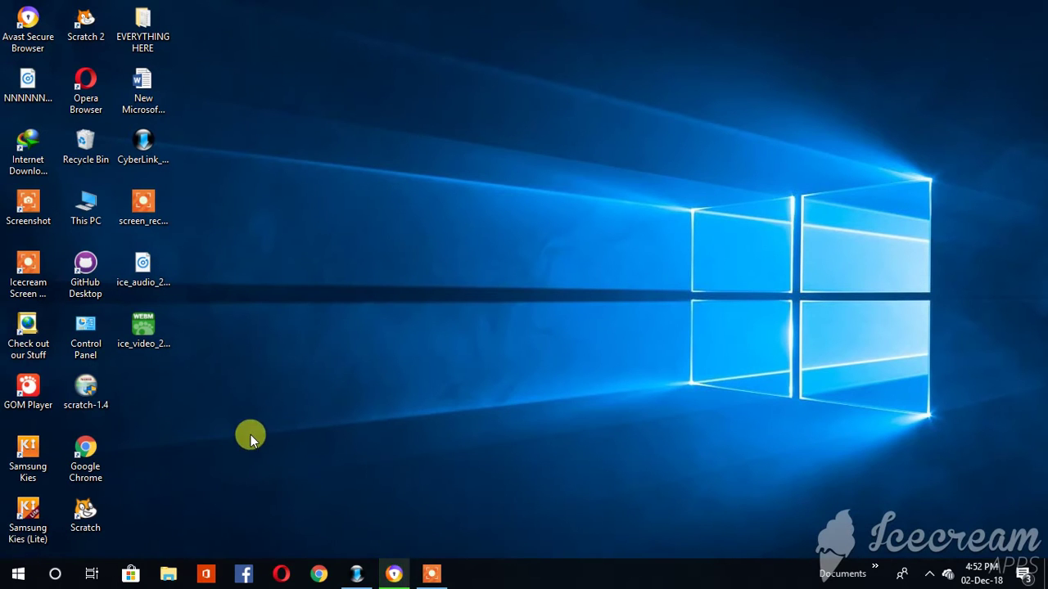
Step: Open the Run dialog from the Start menu search and enter dxdiag as the program
{"action": "left_click", "coordinate": [12, 579]}
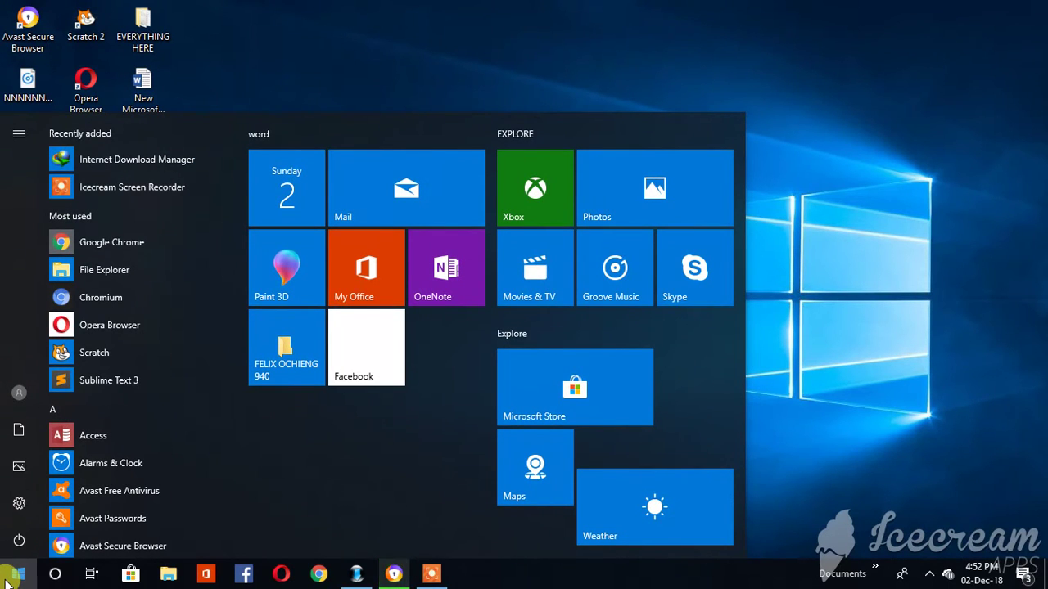
{"action": "type", "text": "ru"}
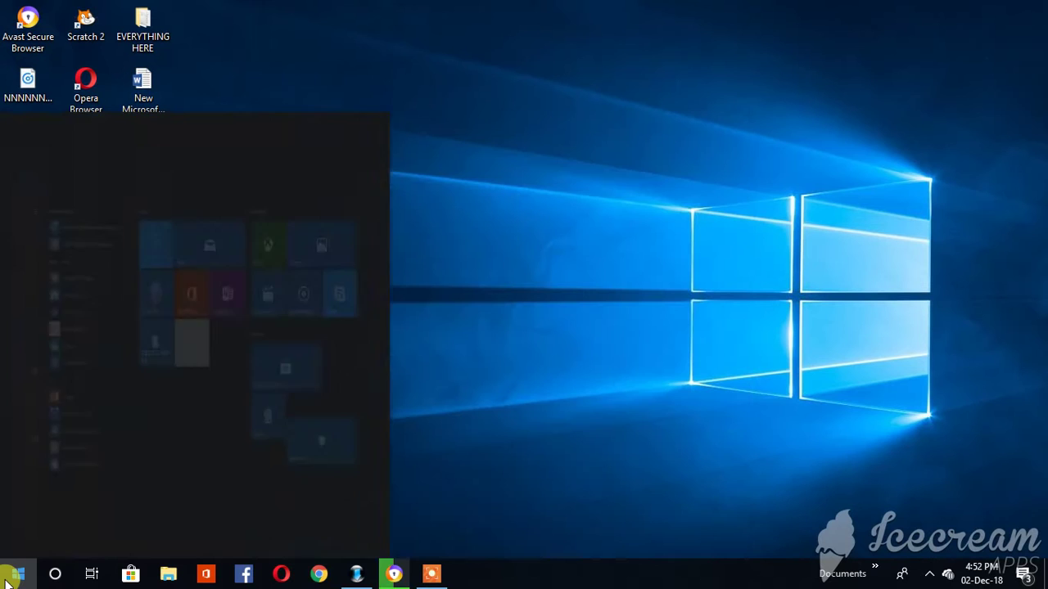
{"action": "type", "text": "n"}
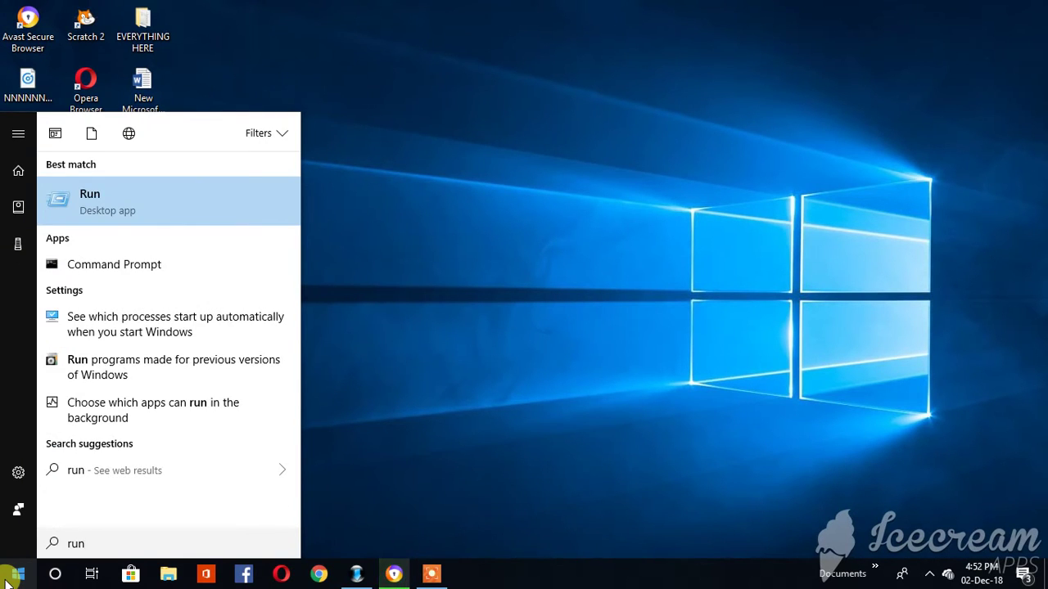
{"action": "key", "text": "Return"}
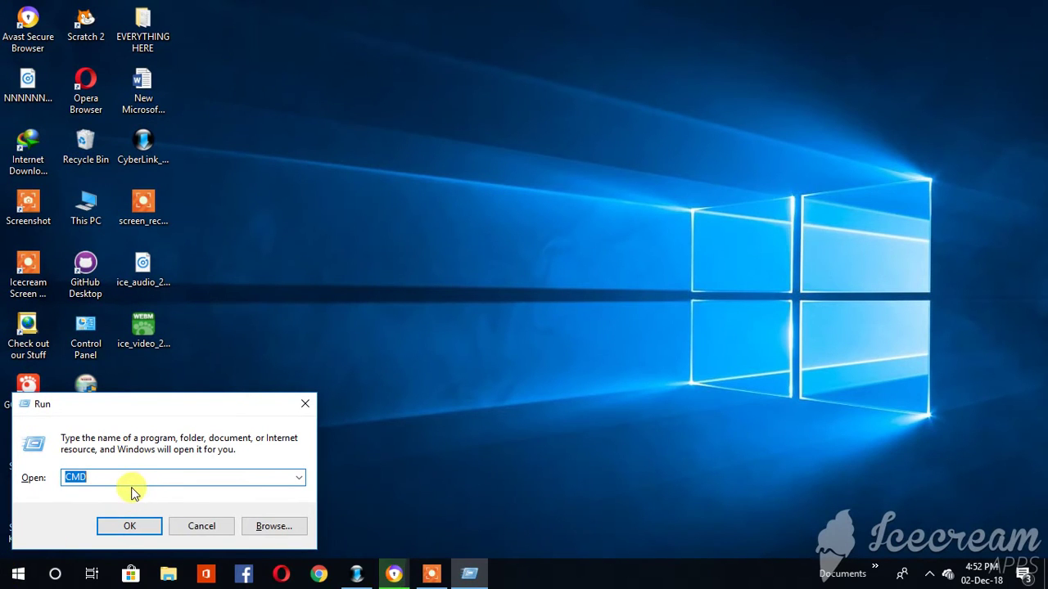
{"action": "type", "text": "d"}
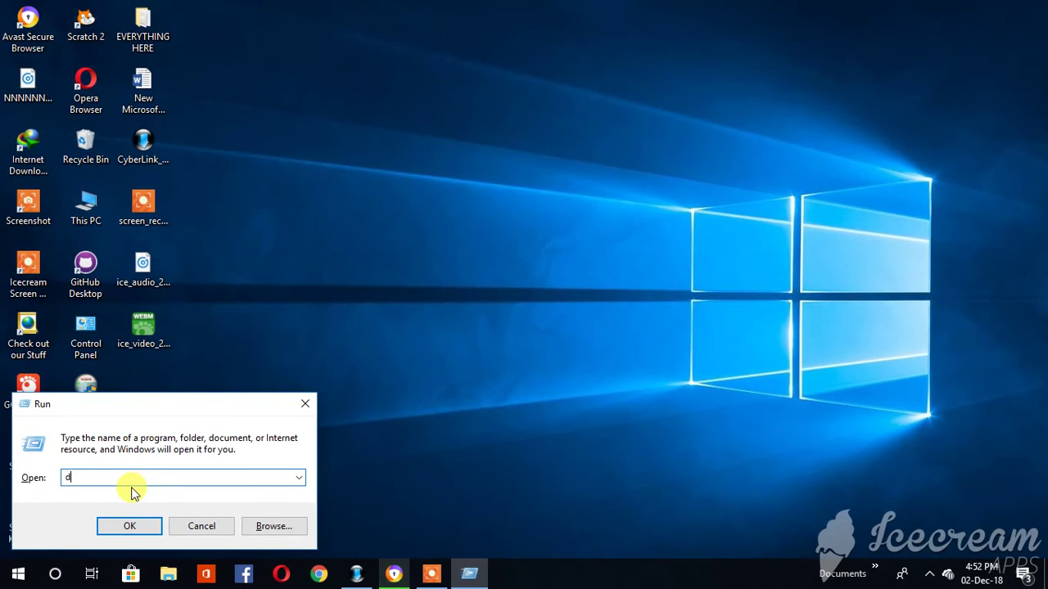
{"action": "type", "text": "xdiag"}
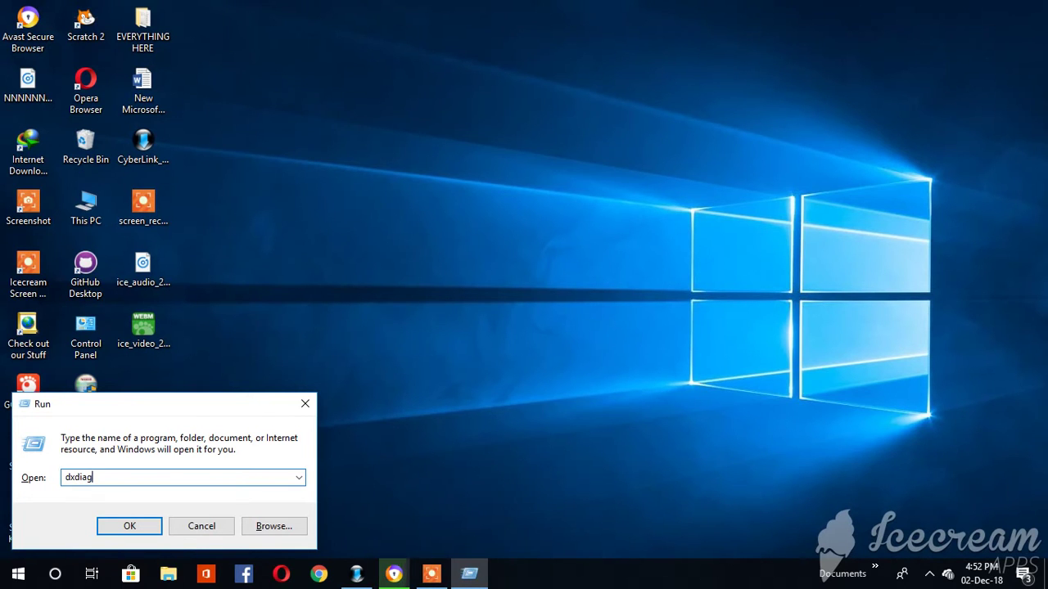
Step: Launch dxdiag, accept the driver digital-signature check, and refresh the desktop several times while it loads
{"action": "key", "text": "Return"}
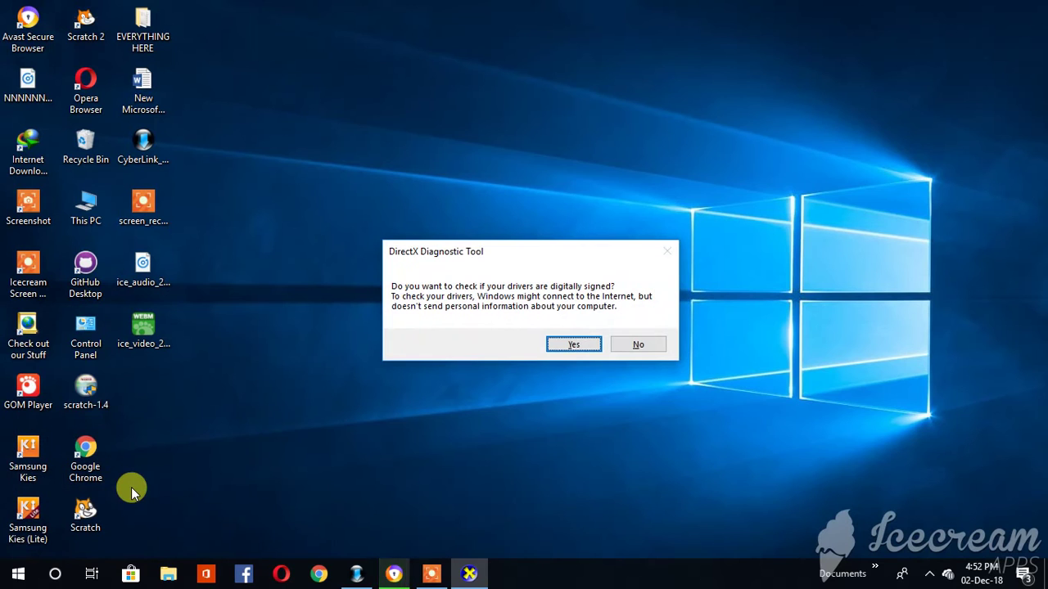
{"action": "left_click", "coordinate": [583, 345]}
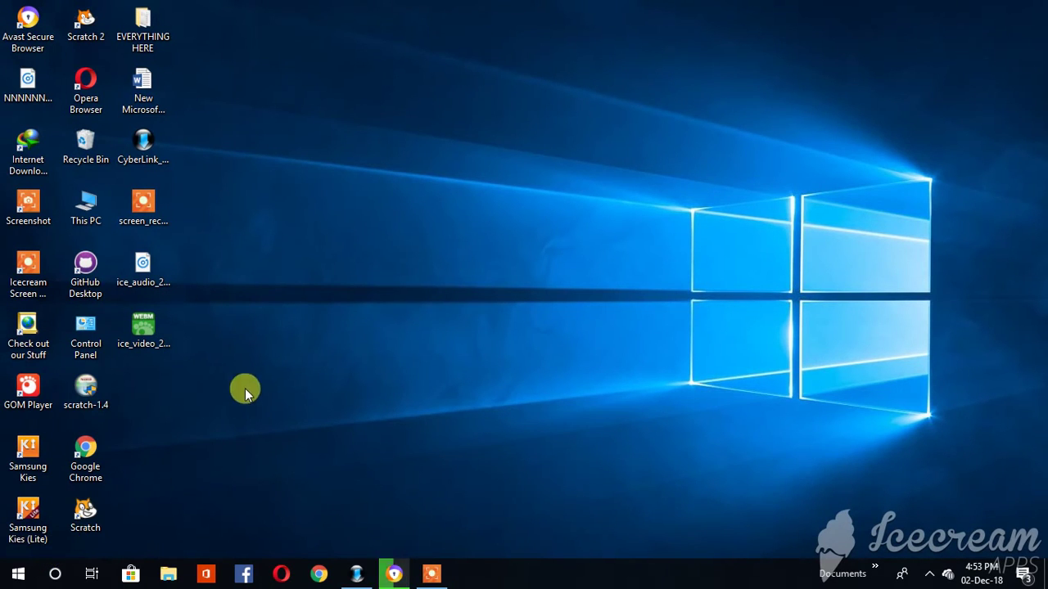
{"action": "right_click", "coordinate": [410, 257]}
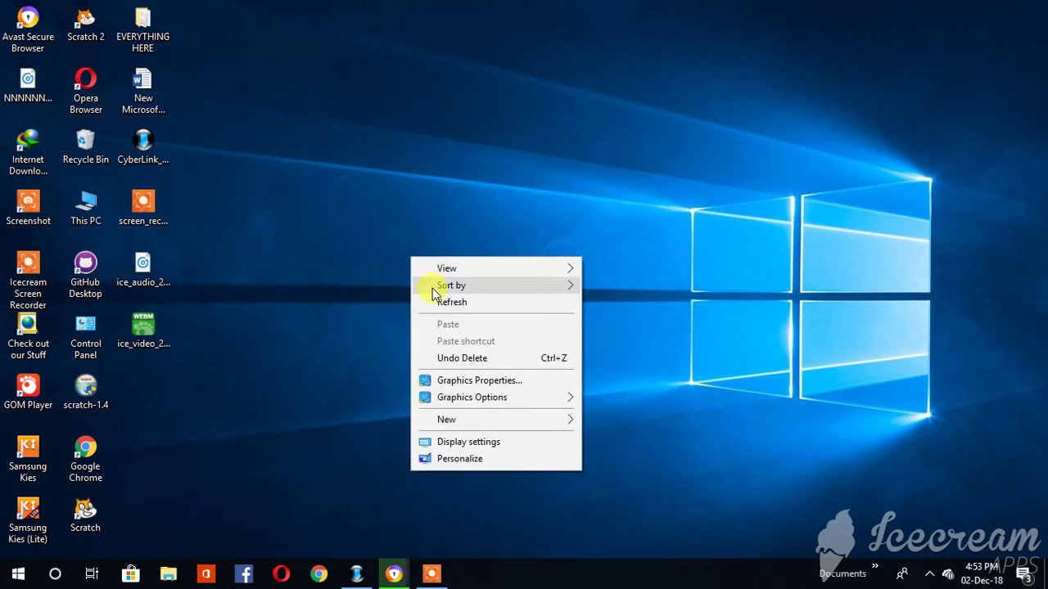
{"action": "left_click", "coordinate": [441, 306]}
{"action": "right_click", "coordinate": [327, 210]}
{"action": "left_click", "coordinate": [360, 258]}
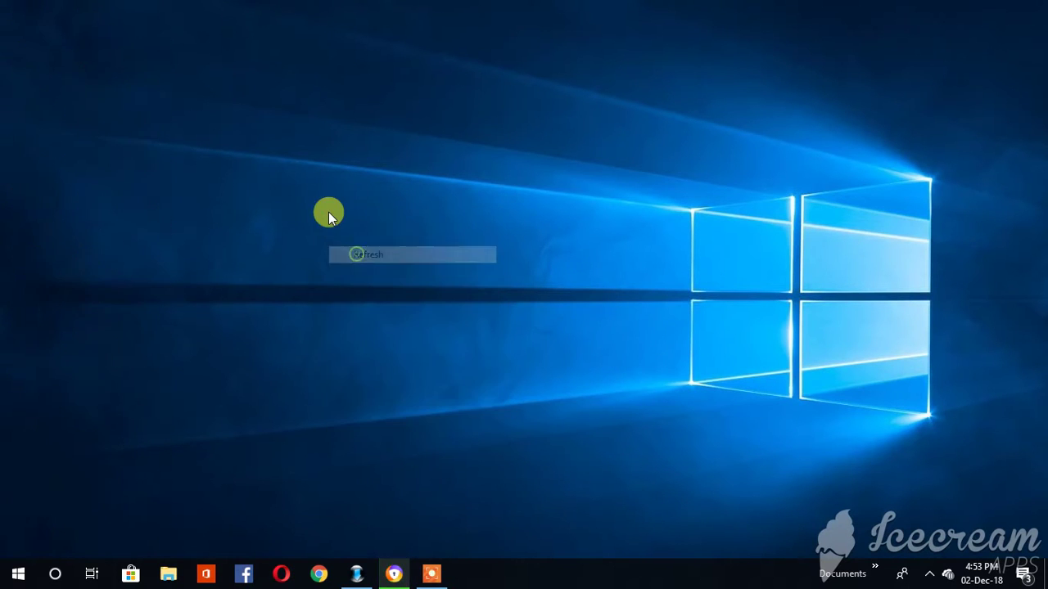
{"action": "right_click", "coordinate": [328, 211]}
{"action": "left_click", "coordinate": [361, 258]}
{"action": "right_click", "coordinate": [332, 211]}
{"action": "left_click", "coordinate": [372, 259]}
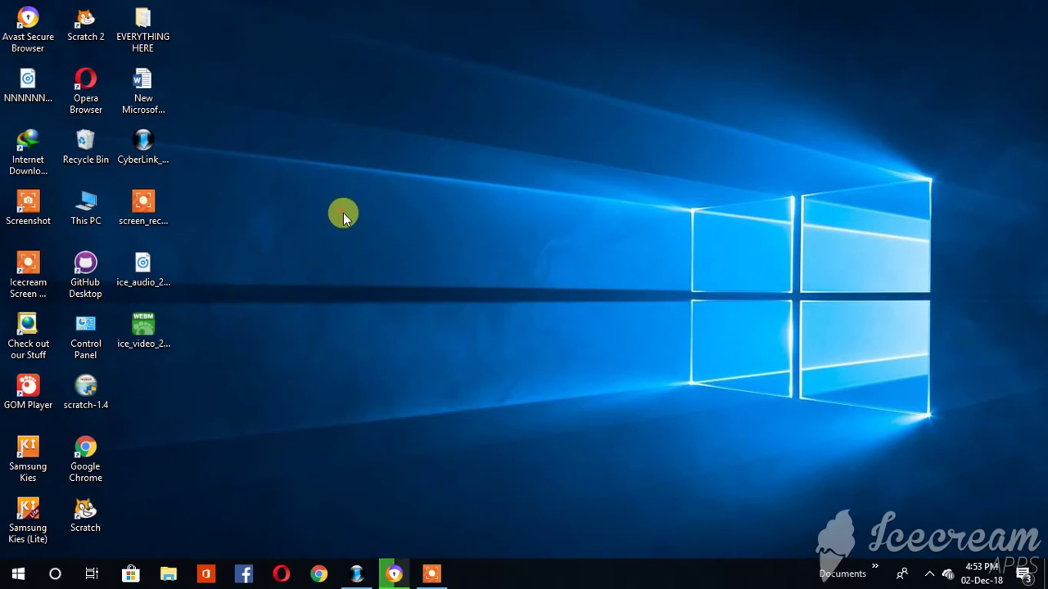
{"action": "right_click", "coordinate": [343, 213]}
Step: Dismiss the desktop menu and focus the DirectX Diagnostic Tool on its System page (Pentium G2020T, 4096MB RAM, DirectX 12)
{"action": "left_click", "coordinate": [370, 257]}
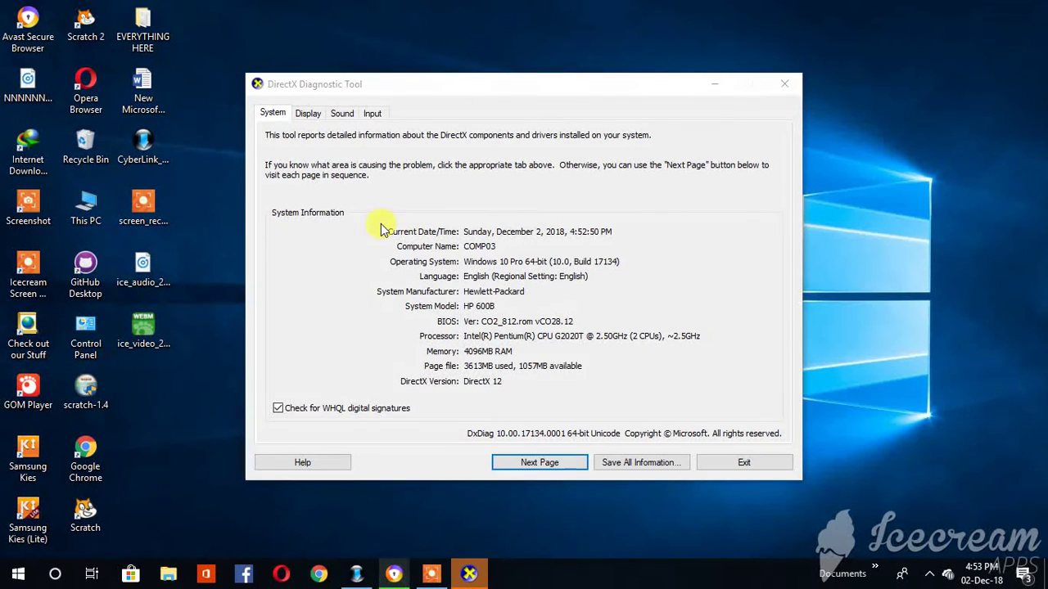
{"action": "left_click", "coordinate": [533, 236]}
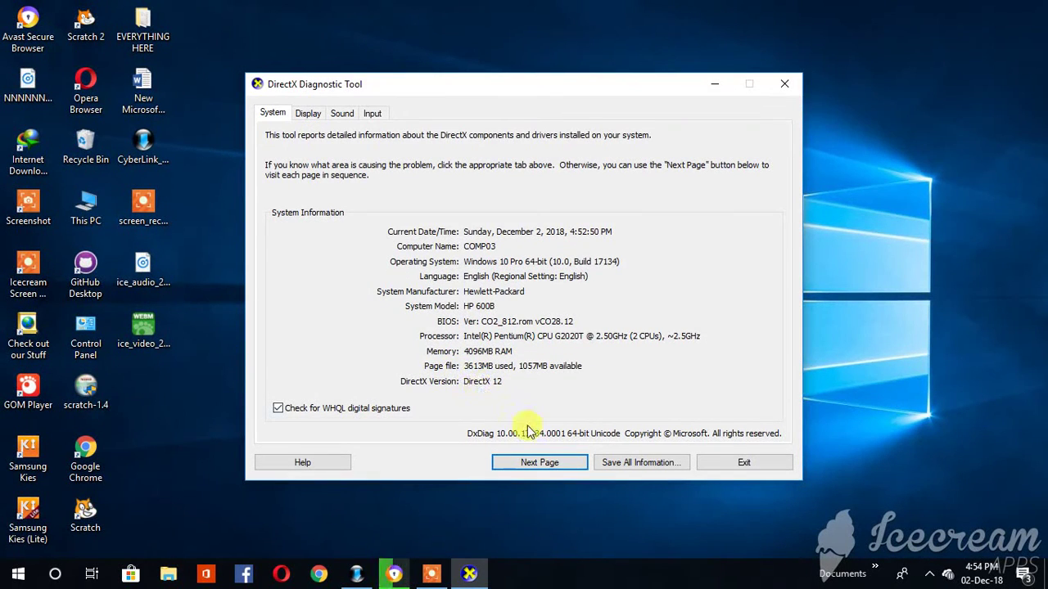
Step: Show the Display page for Intel HD Graphics (1792 MB) and scroll its device details down and back
{"action": "left_click", "coordinate": [308, 112]}
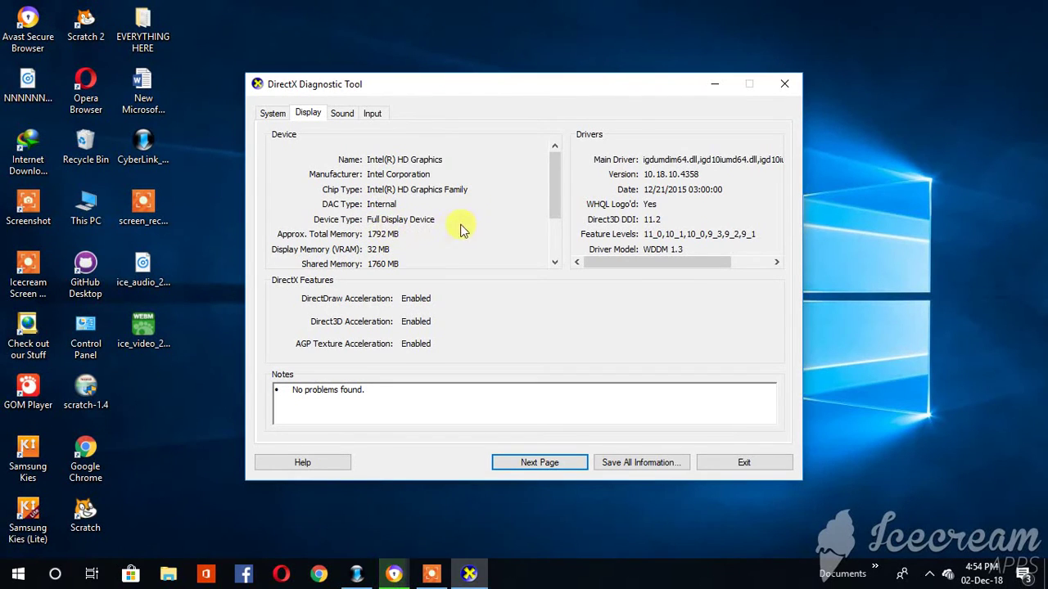
{"action": "left_click_drag", "start_coordinate": [557, 188], "coordinate": [557, 216]}
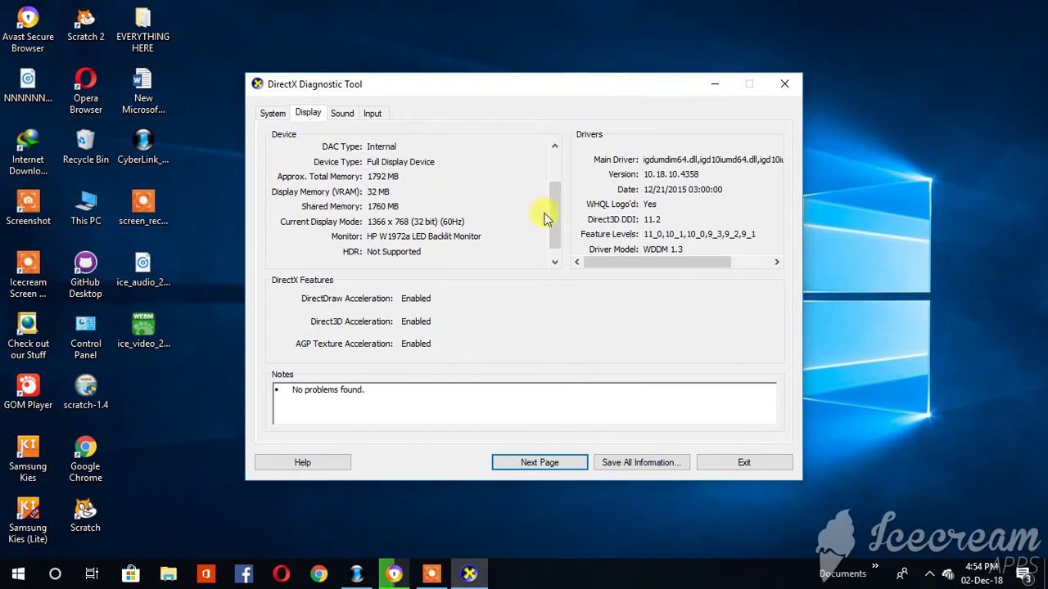
{"action": "left_click_drag", "start_coordinate": [550, 218], "coordinate": [552, 193]}
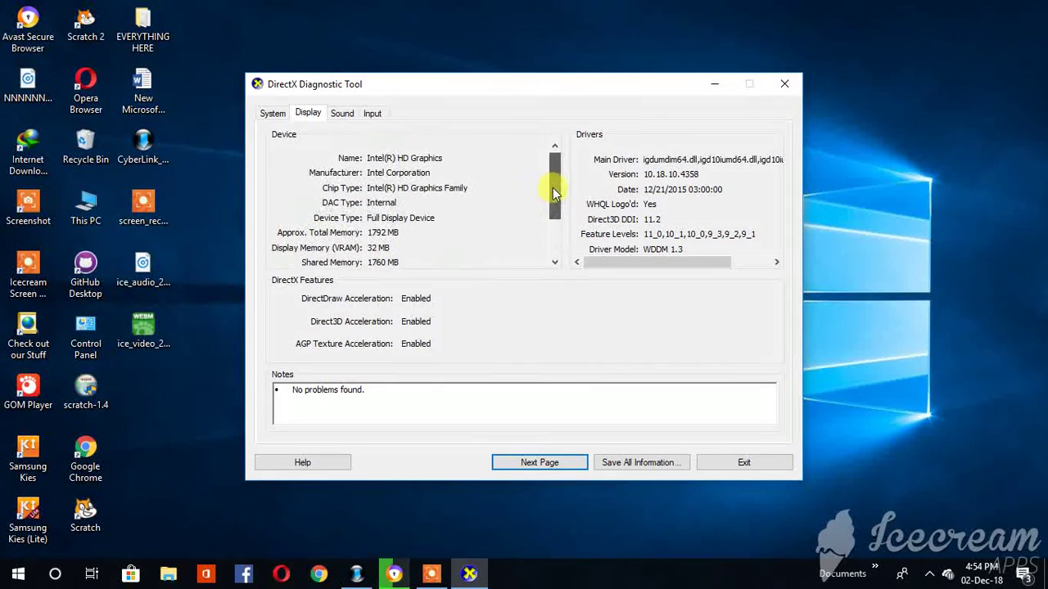
Step: Review the Sound page, then select the two USB Keyboard and Keyboard entries on the Input page
{"action": "left_click", "coordinate": [343, 115]}
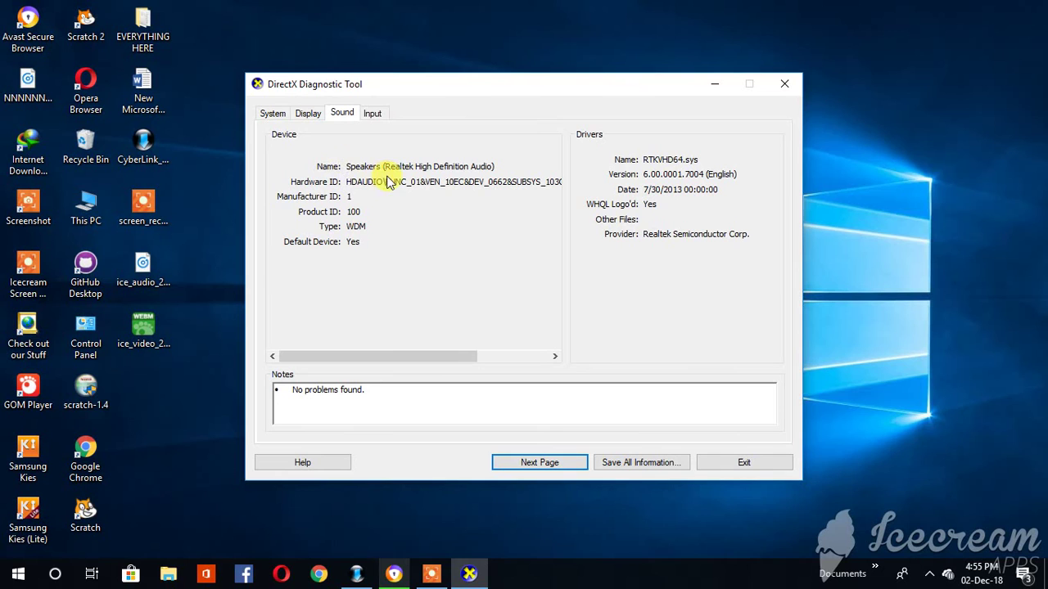
{"action": "left_click", "coordinate": [370, 115]}
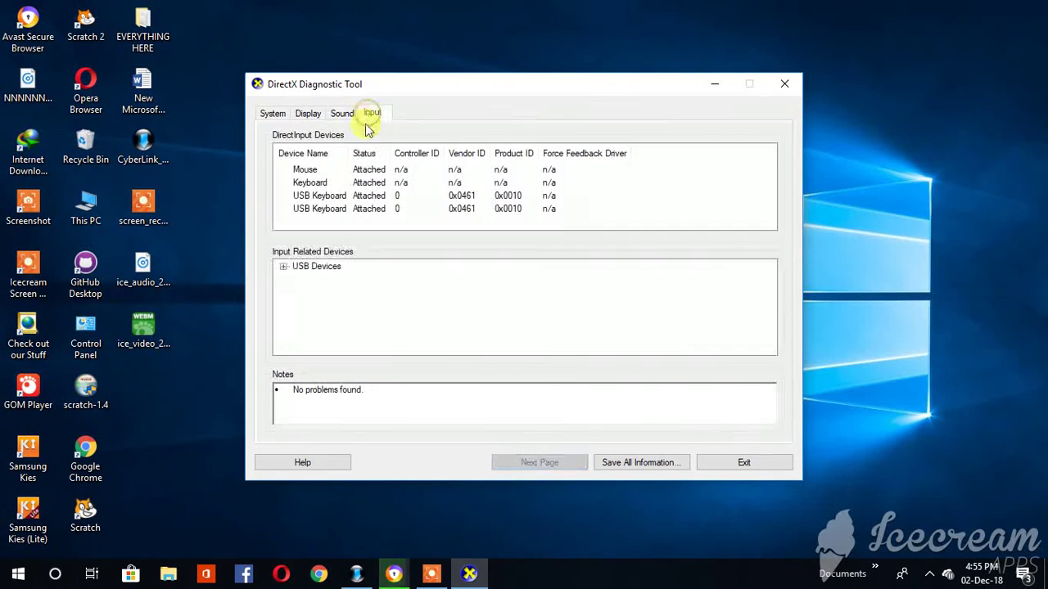
{"action": "left_click", "coordinate": [326, 197]}
{"action": "left_click", "coordinate": [332, 209]}
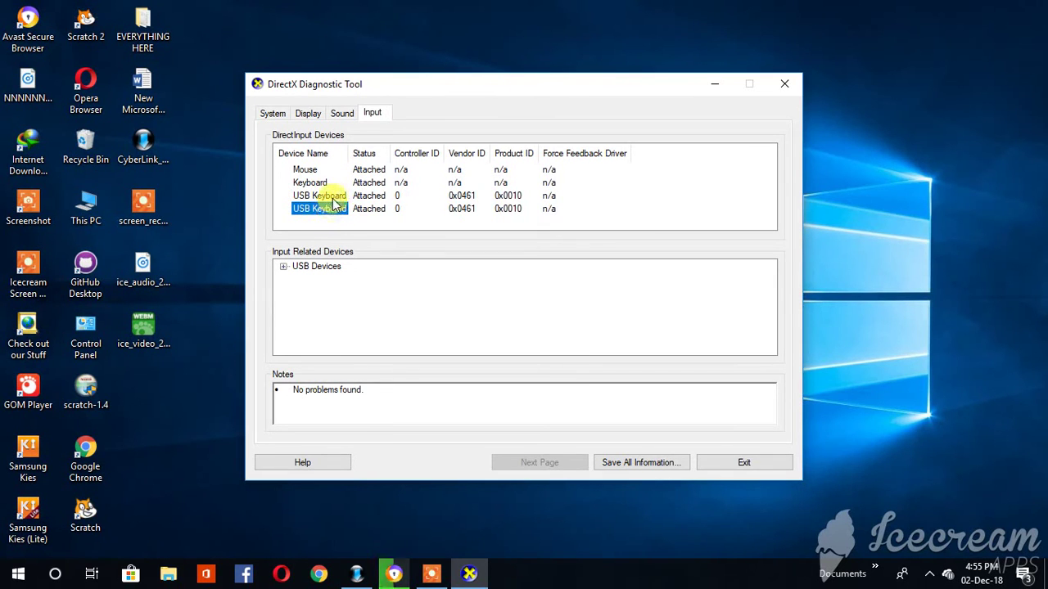
{"action": "left_click", "coordinate": [329, 196]}
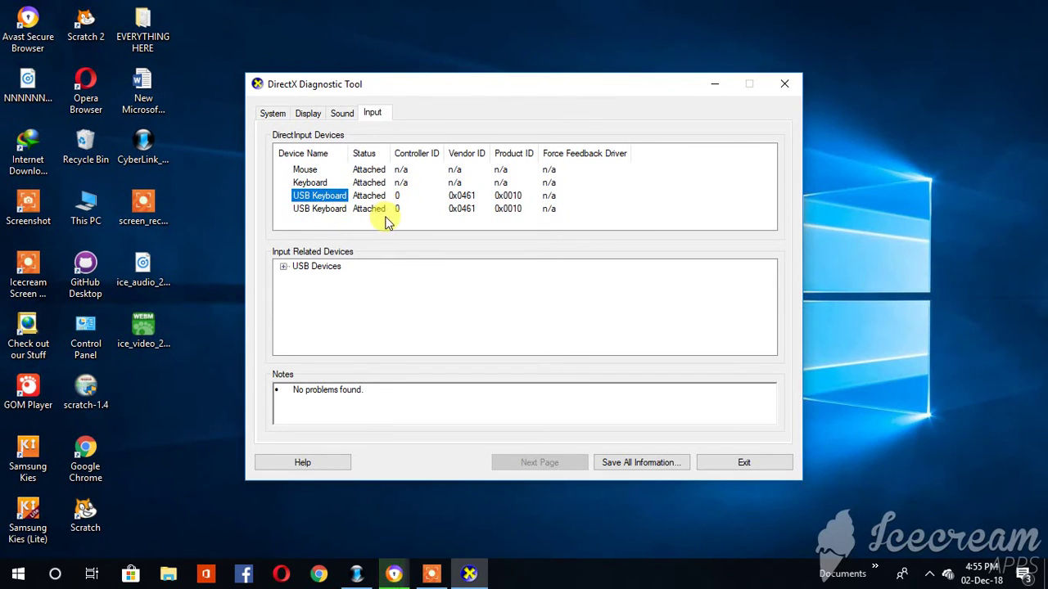
{"action": "left_click", "coordinate": [385, 219]}
{"action": "left_click", "coordinate": [331, 182]}
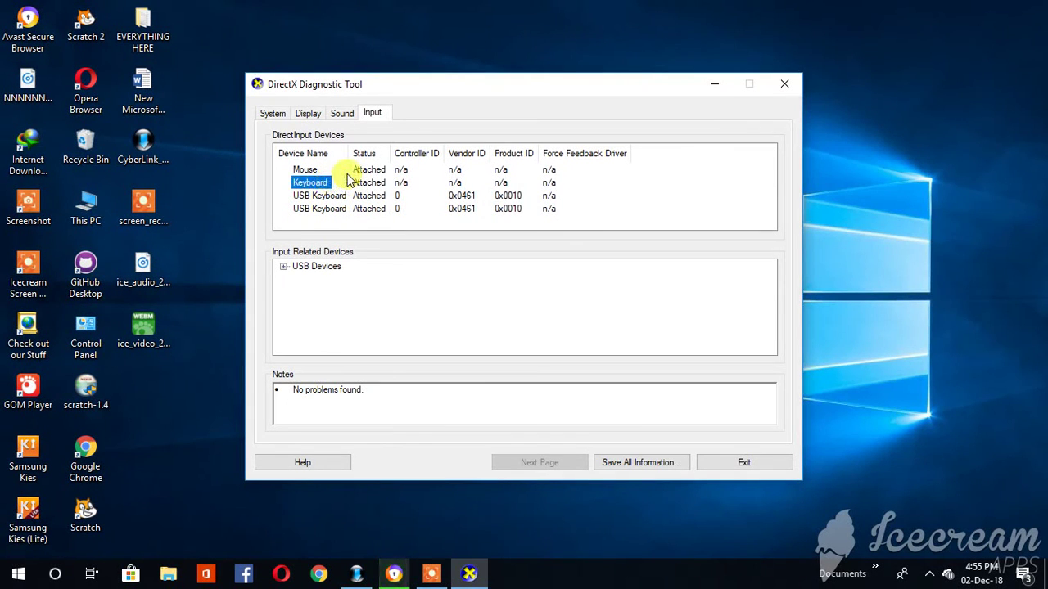
{"action": "left_click", "coordinate": [666, 213]}
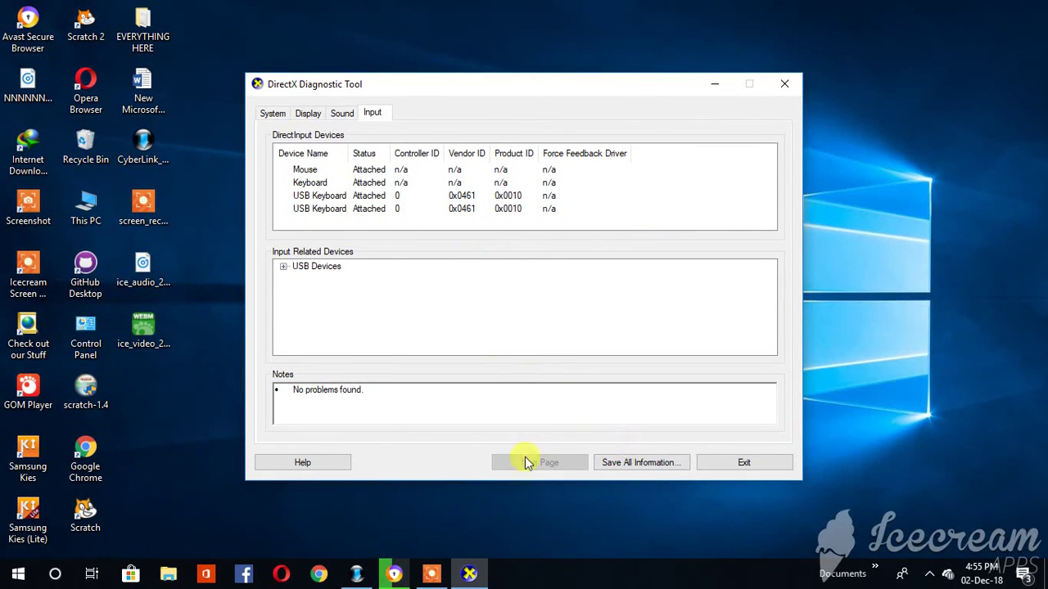
Step: Step twice from the System page through Display and Sound to the Input device list
{"action": "left_click", "coordinate": [273, 113]}
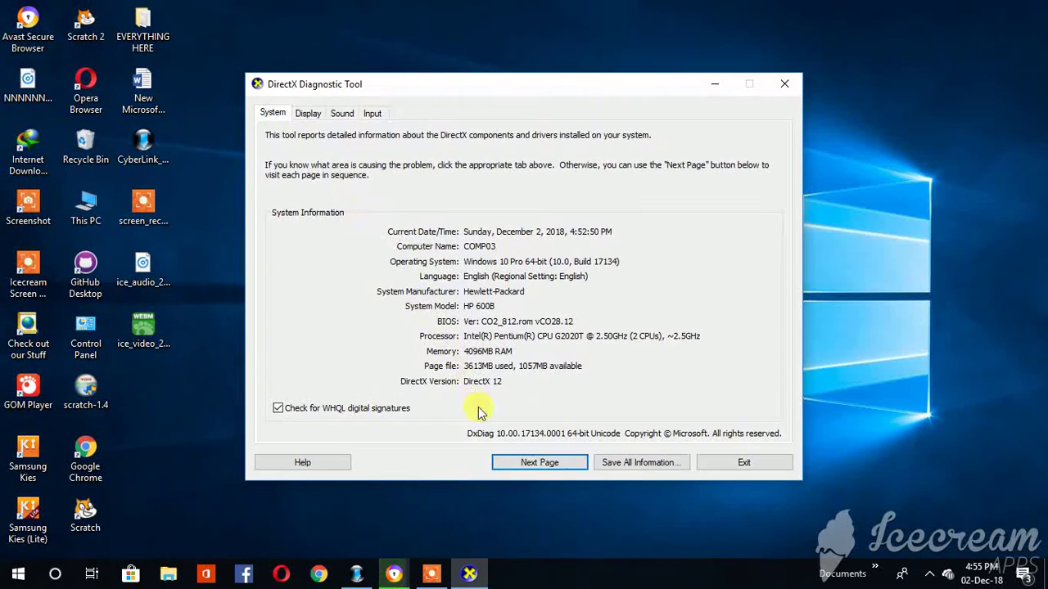
{"action": "left_click", "coordinate": [535, 462]}
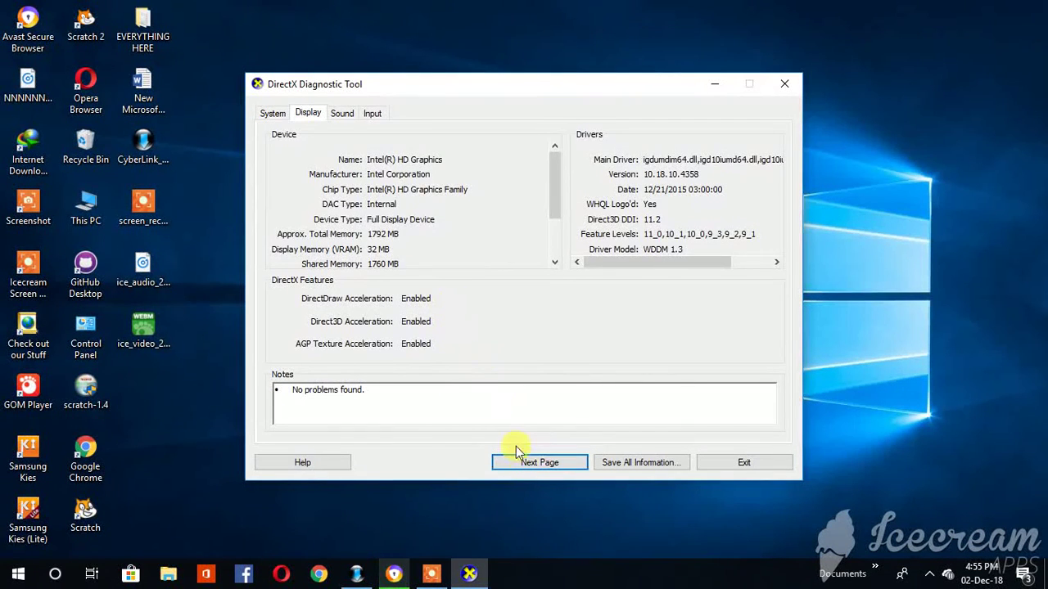
{"action": "left_click", "coordinate": [529, 463]}
{"action": "left_click", "coordinate": [530, 462]}
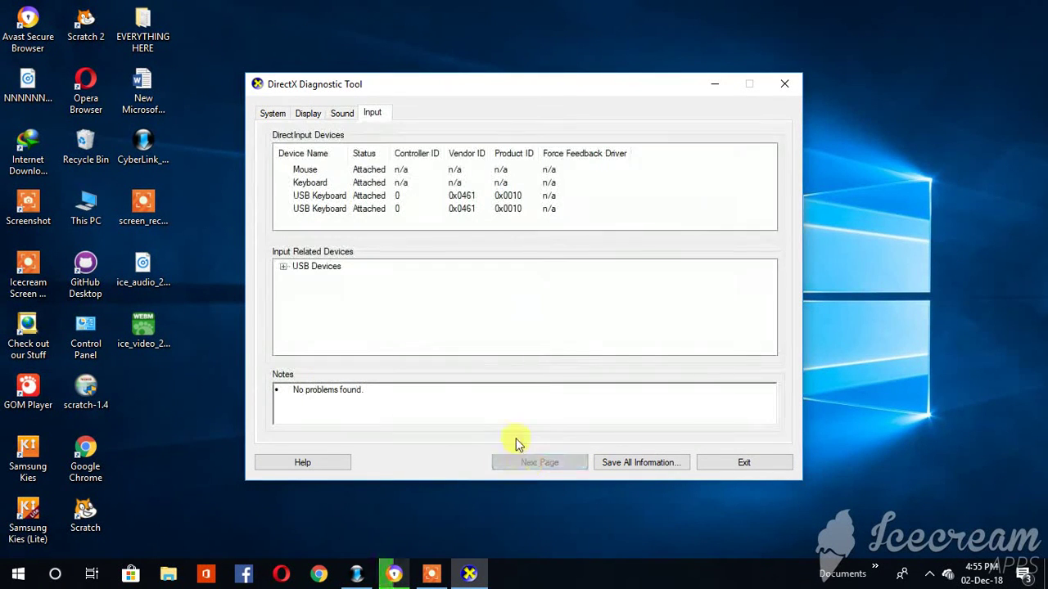
{"action": "left_click", "coordinate": [275, 114]}
{"action": "left_click", "coordinate": [298, 113]}
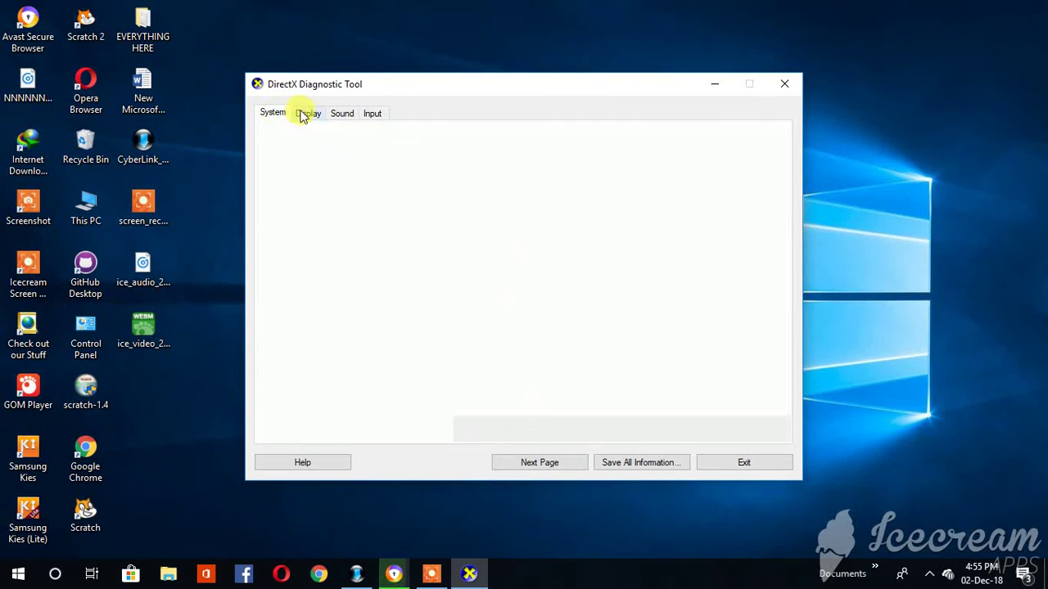
{"action": "left_click", "coordinate": [547, 462]}
{"action": "left_click", "coordinate": [556, 463]}
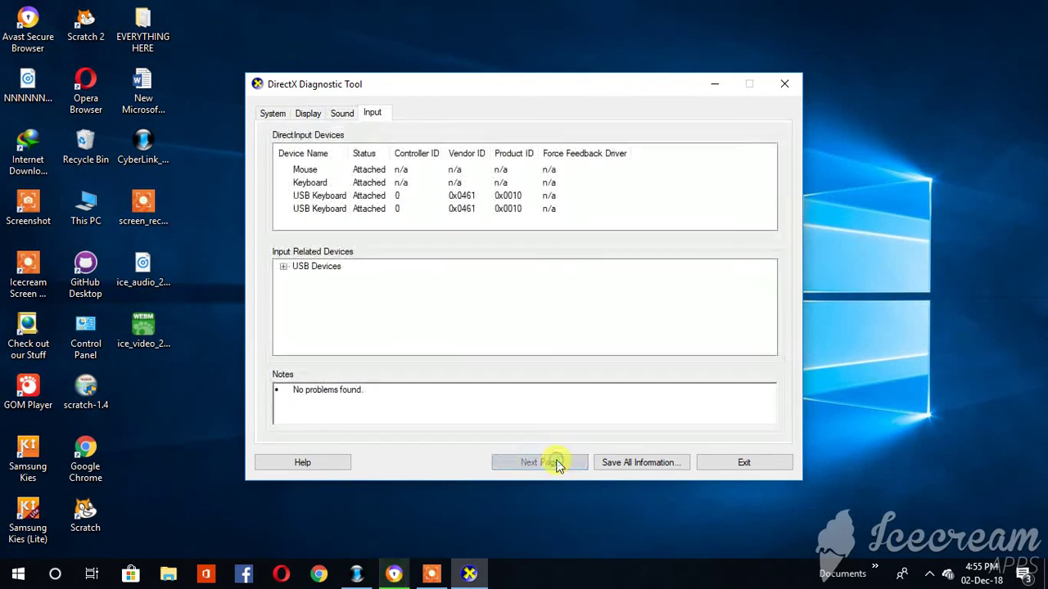